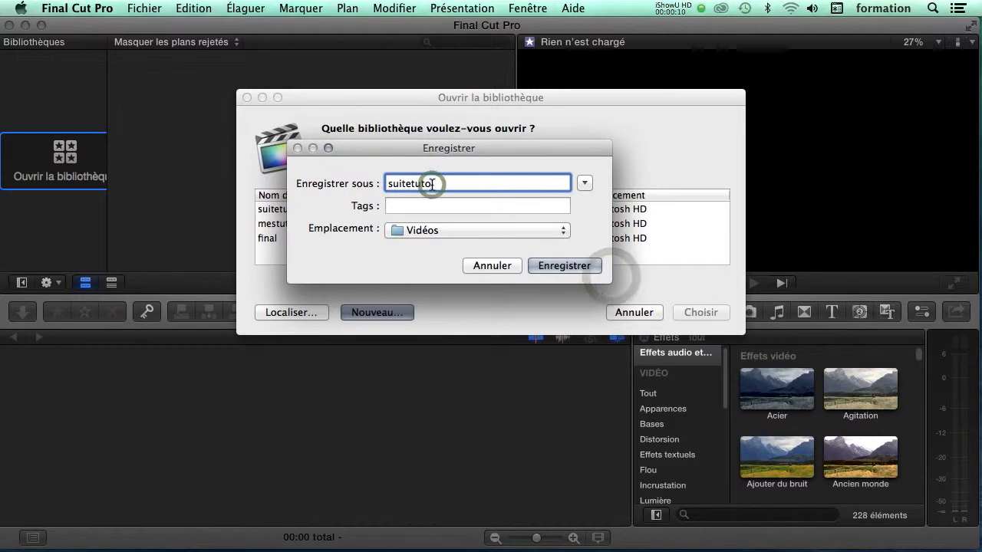
Step: Save the new library as suitetuto2 in the Vidéos folder
type("2")
left_click(567, 266)
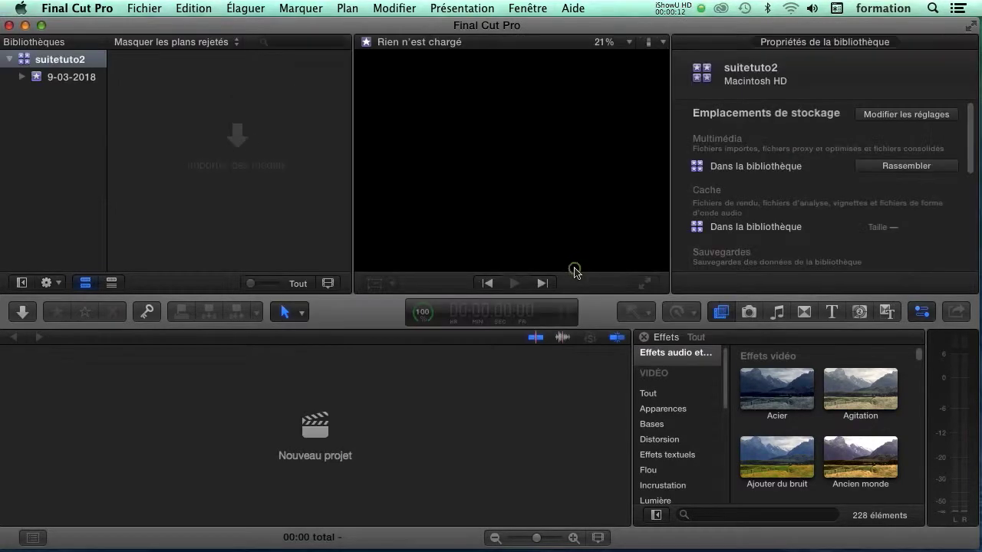
Step: Import the six clips MVI_0281.MOV through MVI_1026.MOV from the hdj folder on the Bureau into the 9-03-2018 event
left_click(68, 78)
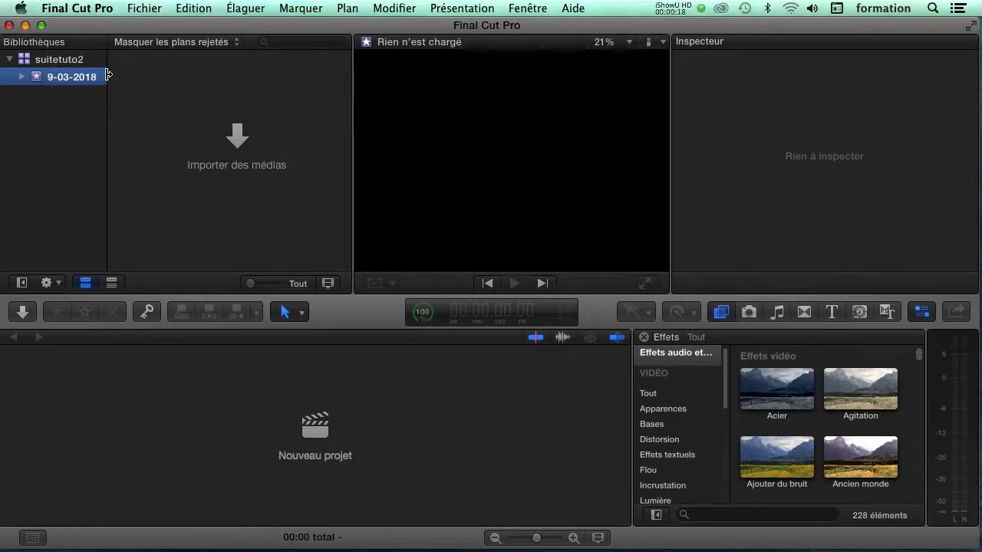
left_click(237, 144)
left_click(247, 387)
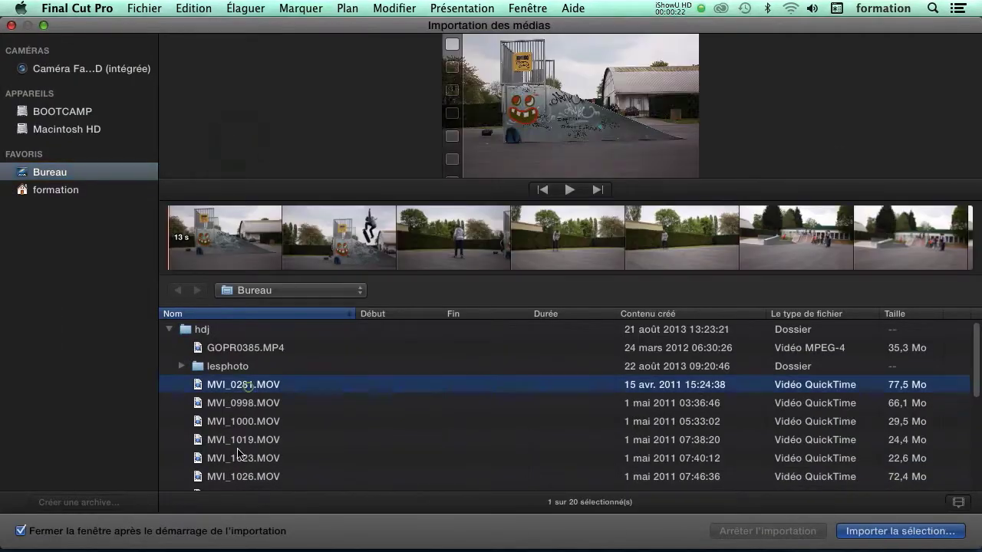
left_click(223, 476, "shift")
left_click(905, 531)
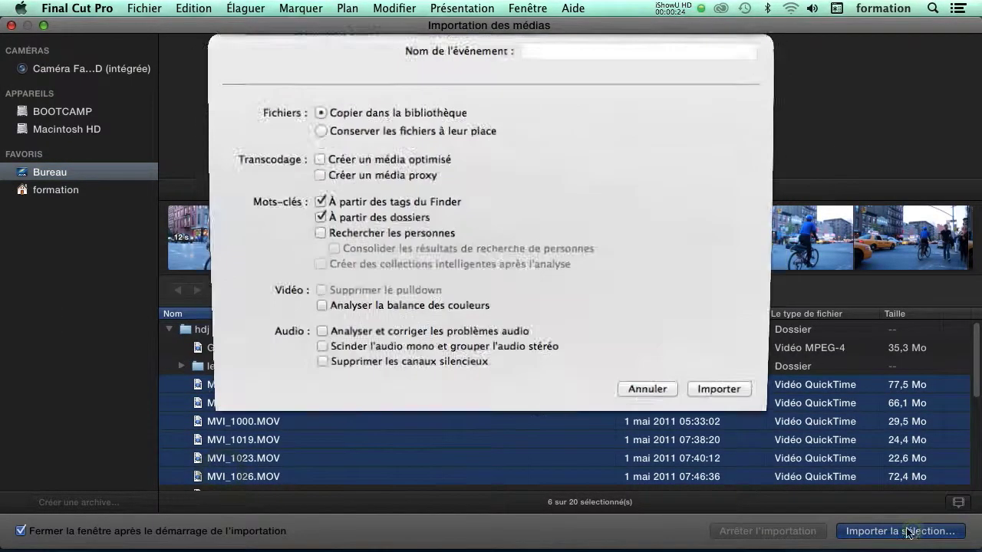
left_click(706, 447)
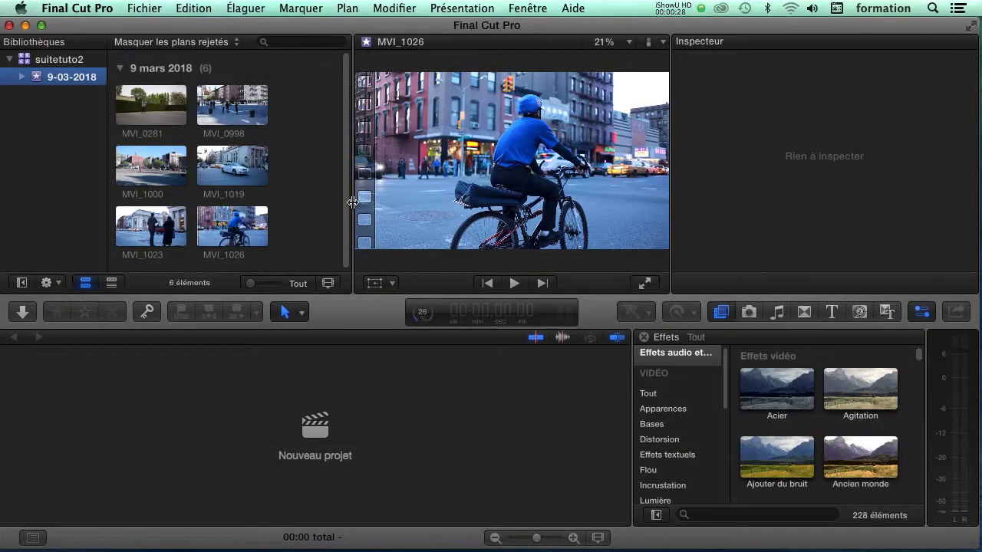
Step: Widen the browser and create a project named monprojetperso in the 9-03-2018 event with the default settings
left_click_drag(352, 202, 443, 203)
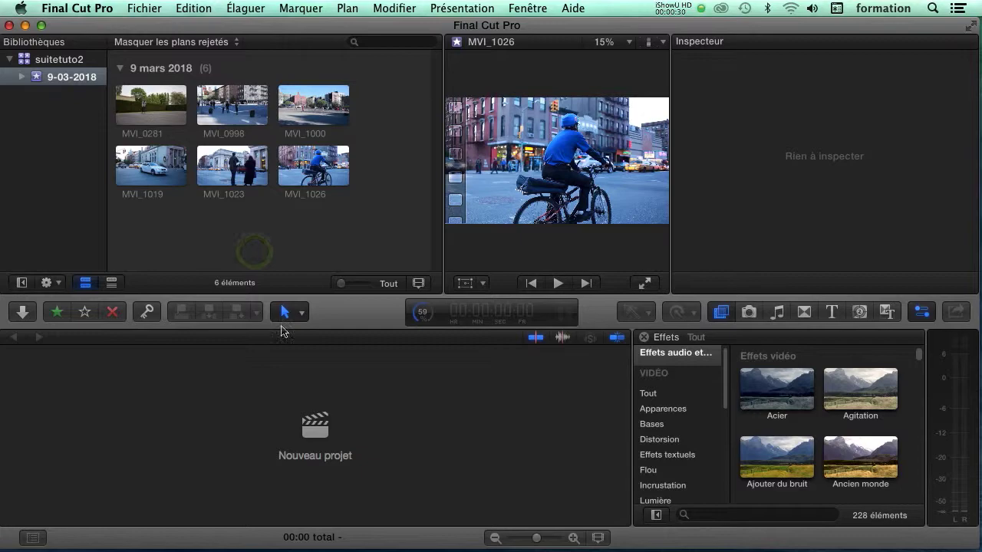
left_click(314, 426)
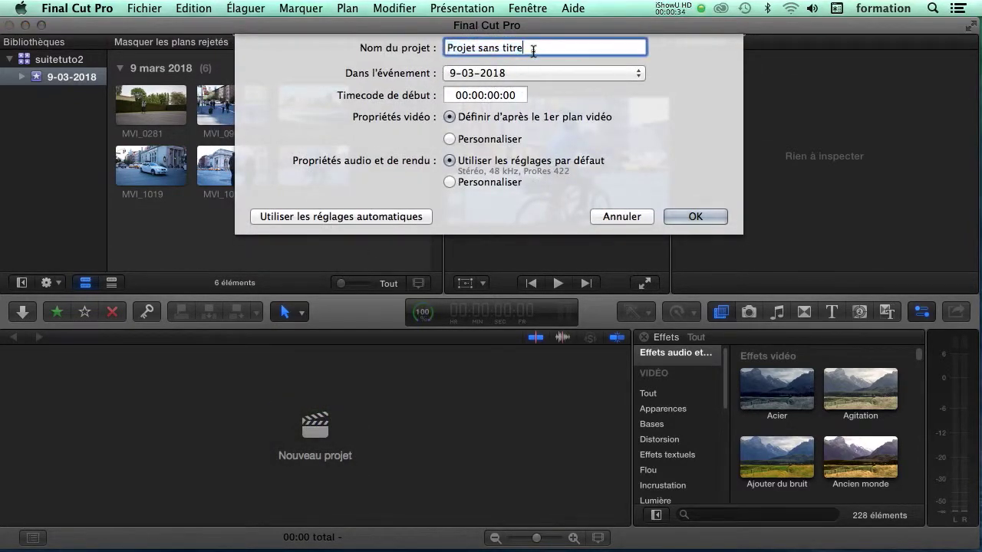
triple_click(534, 48)
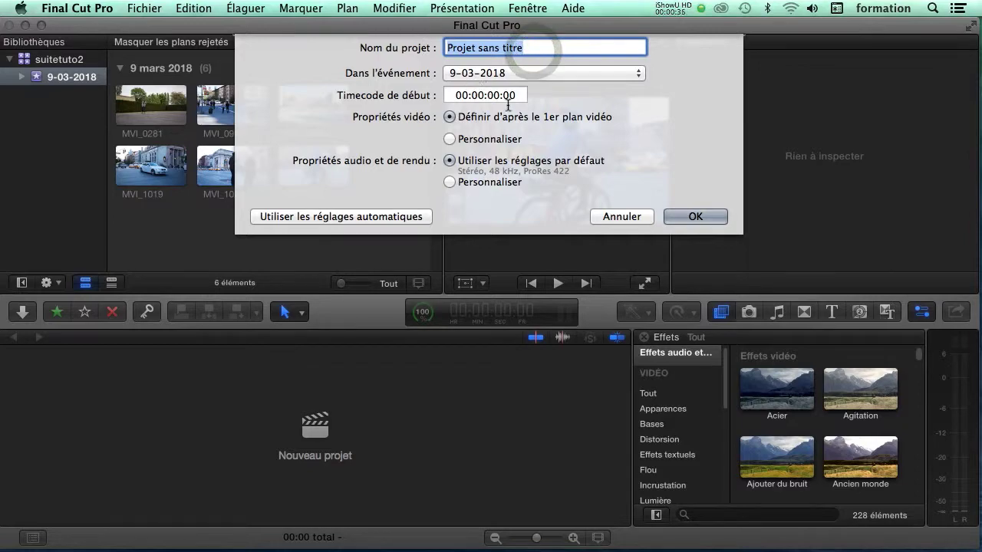
triple_click(533, 48)
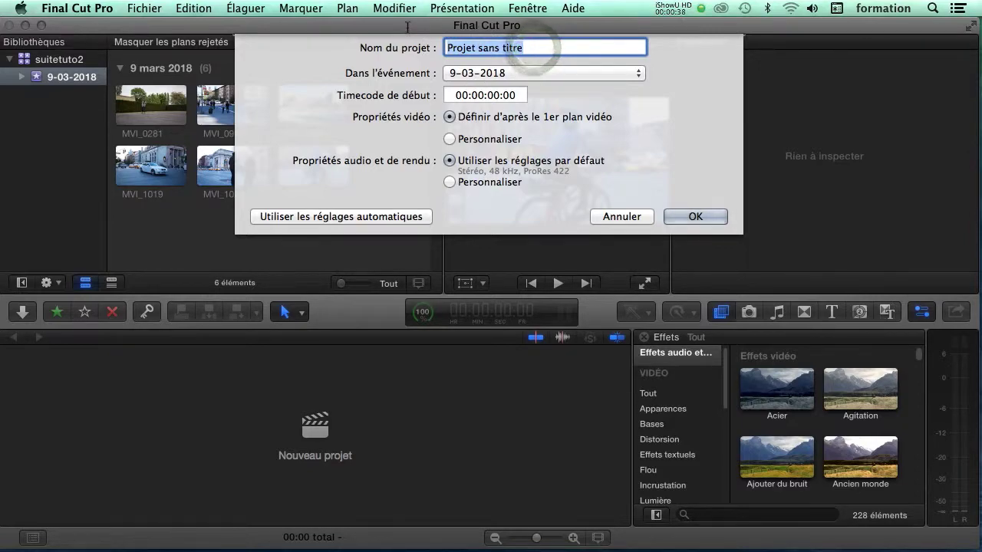
type("monprojetperso")
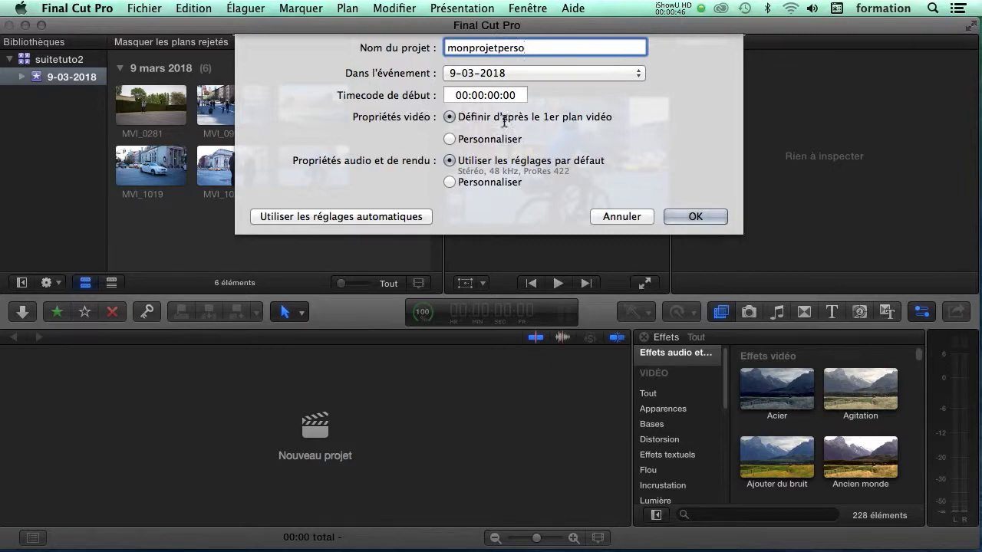
left_click(695, 217)
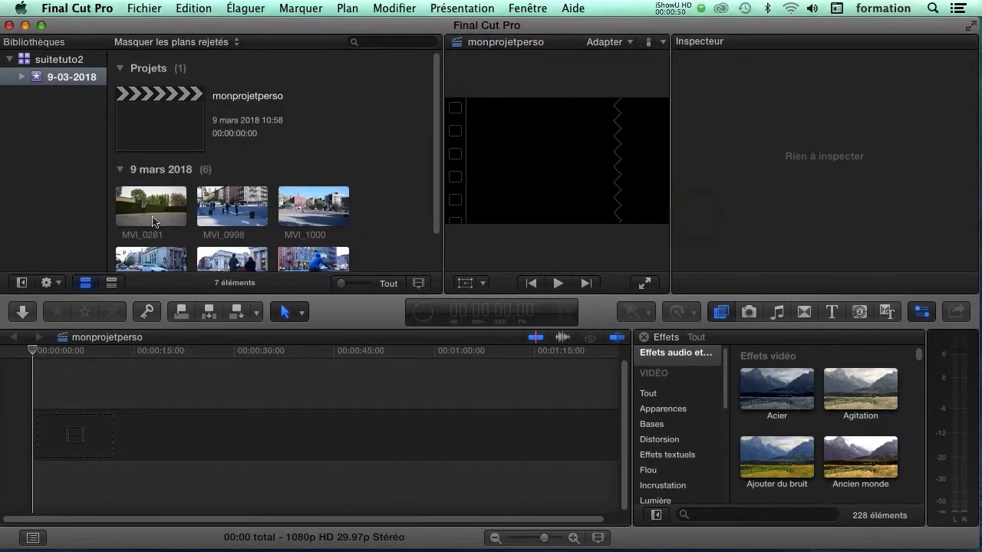
Step: Try marking a range of about 4 seconds in clip MVI_0281, and redo the project creation after undoing it
left_click(152, 222)
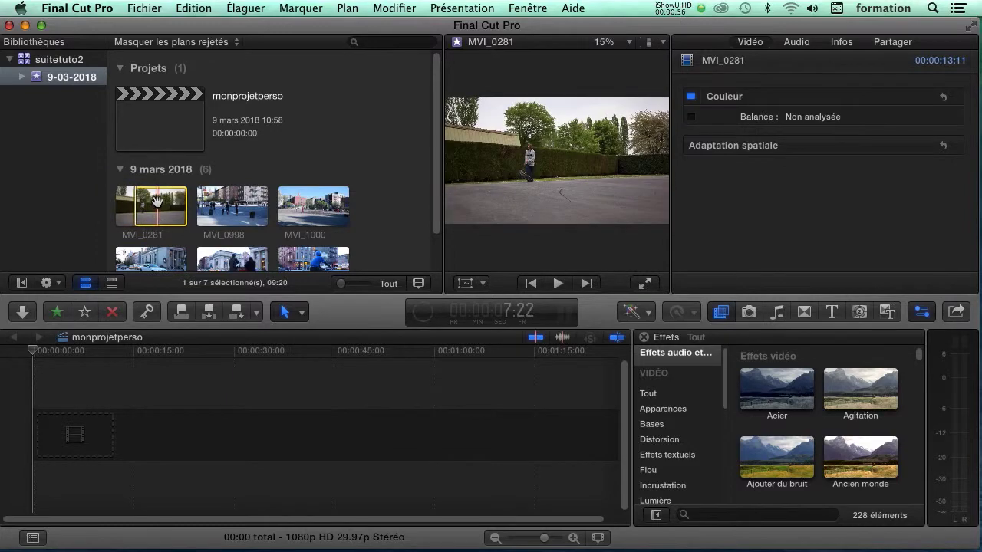
key("o")
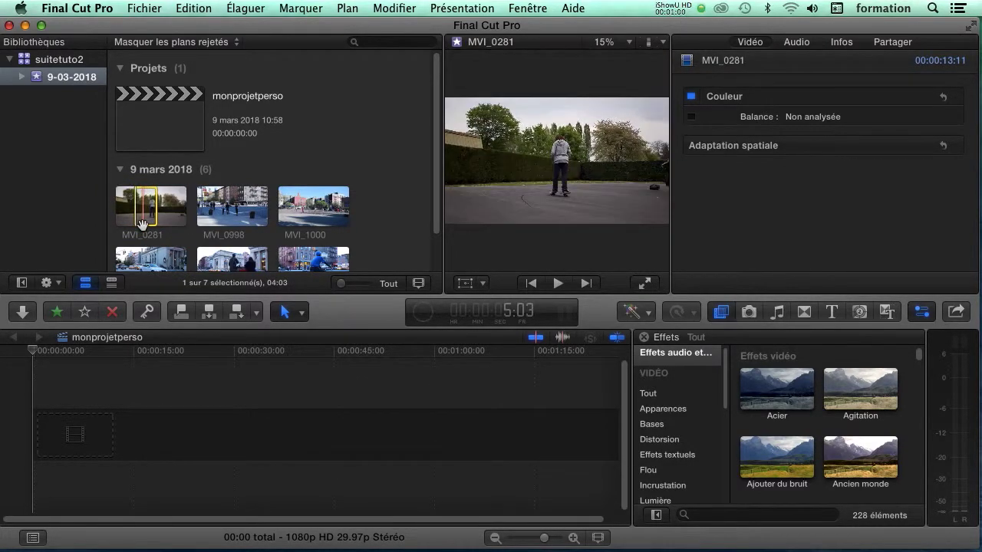
key("super+z")
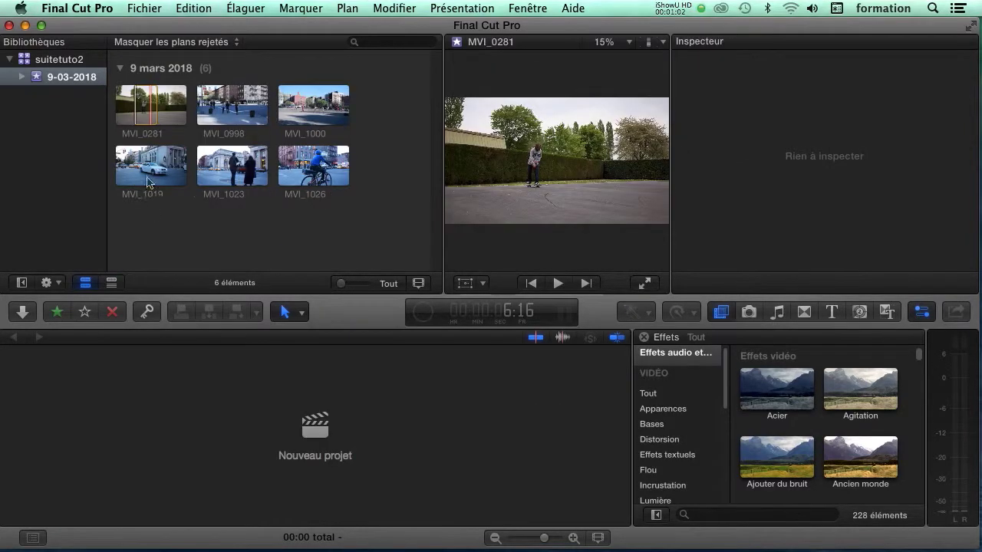
left_click(148, 104)
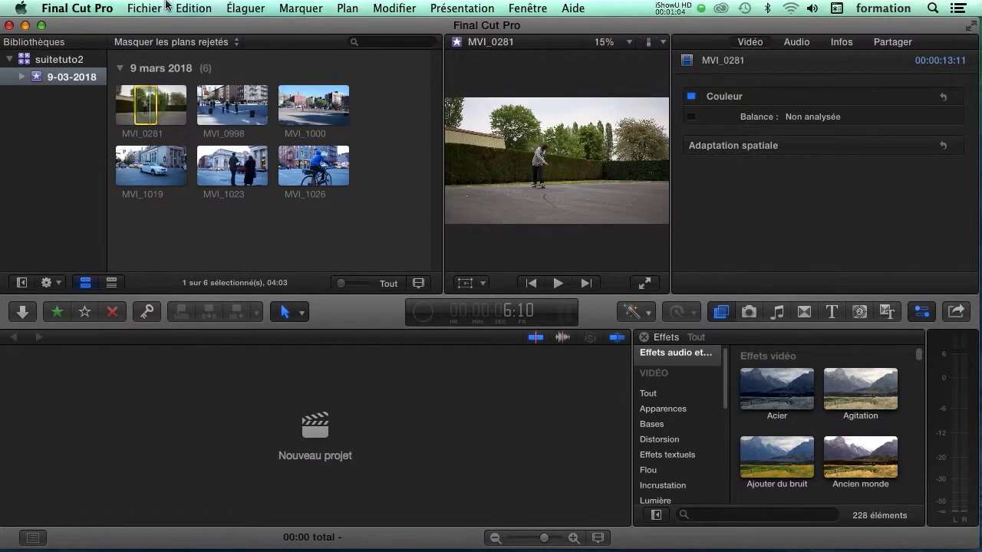
left_click(193, 7)
left_click(194, 42)
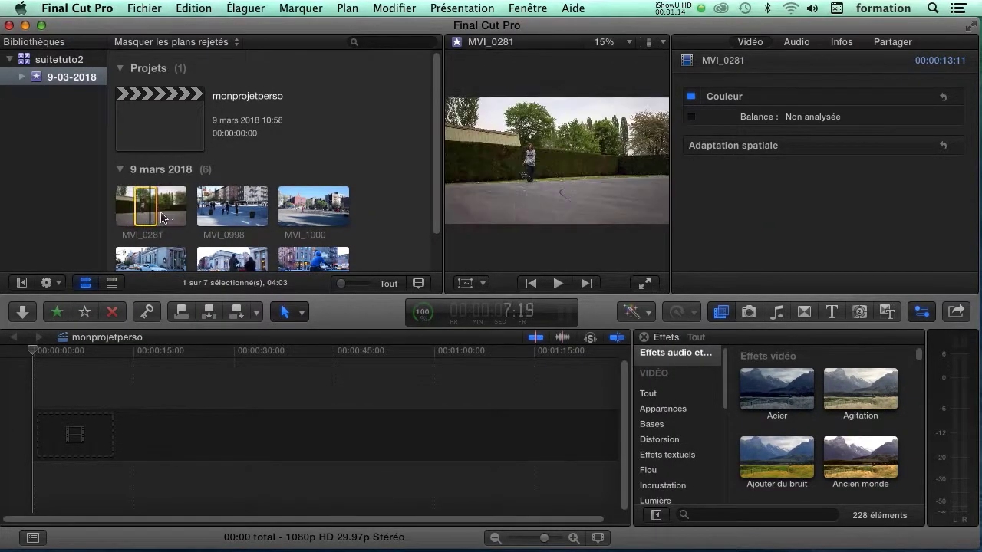
Step: Hide the inspector to give the browser and viewer more room
left_click(921, 311)
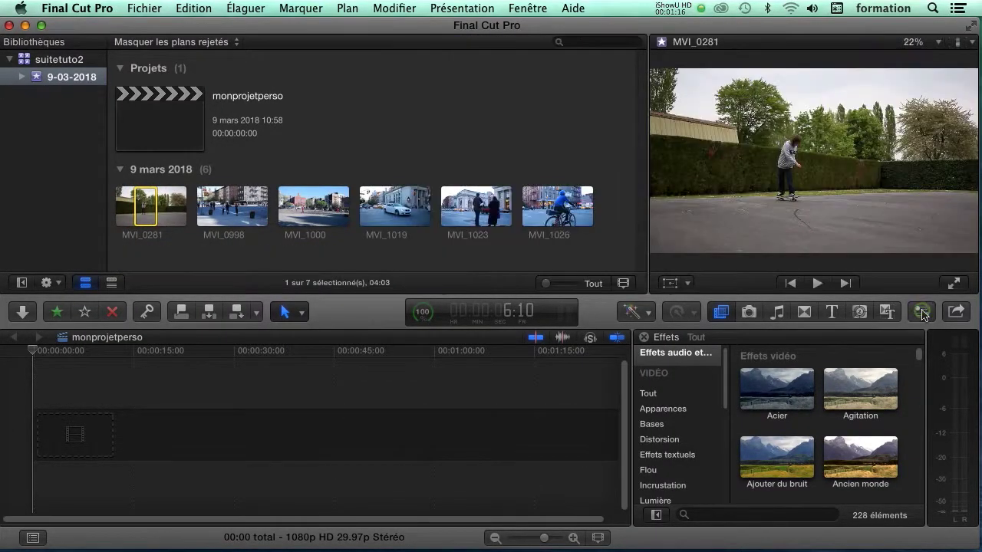
left_click(121, 209)
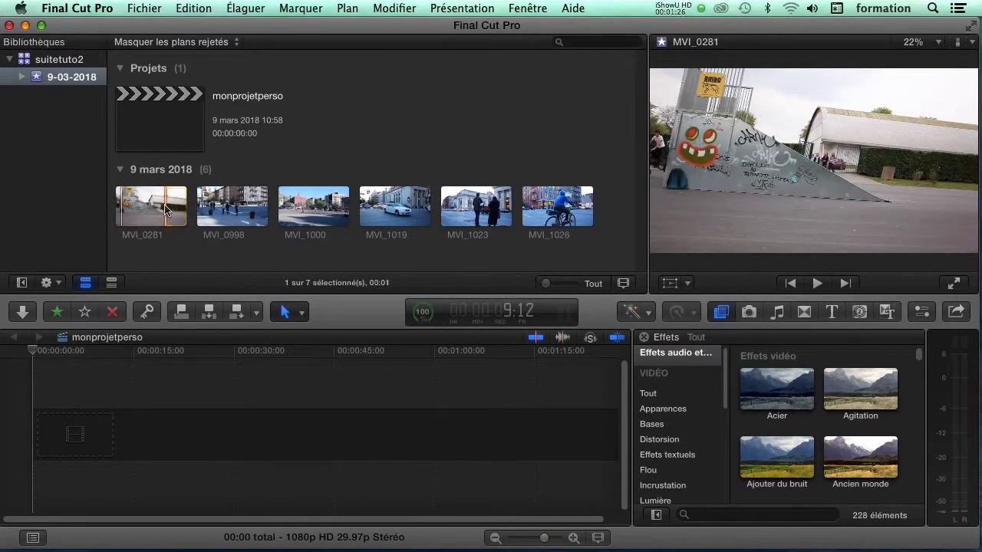
key("super+z")
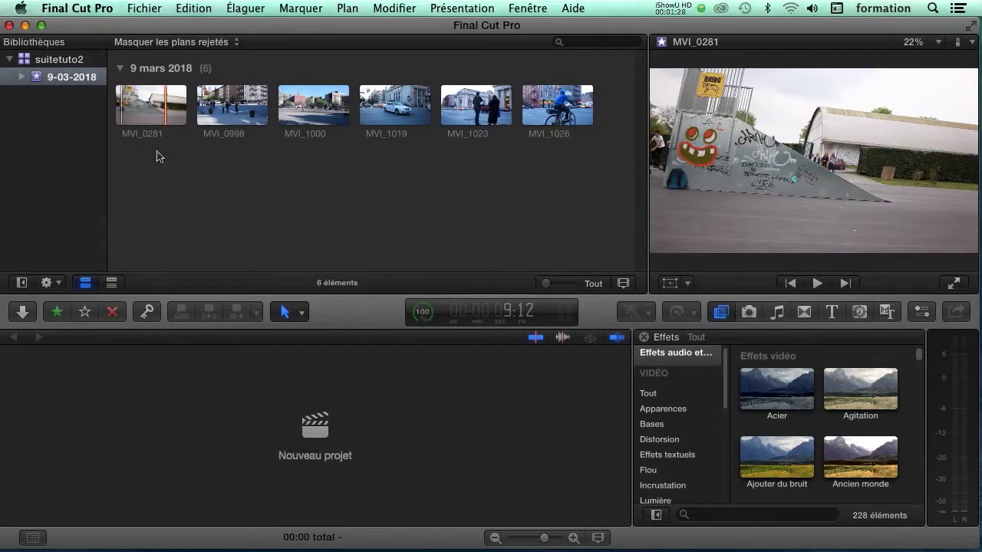
left_click(193, 7)
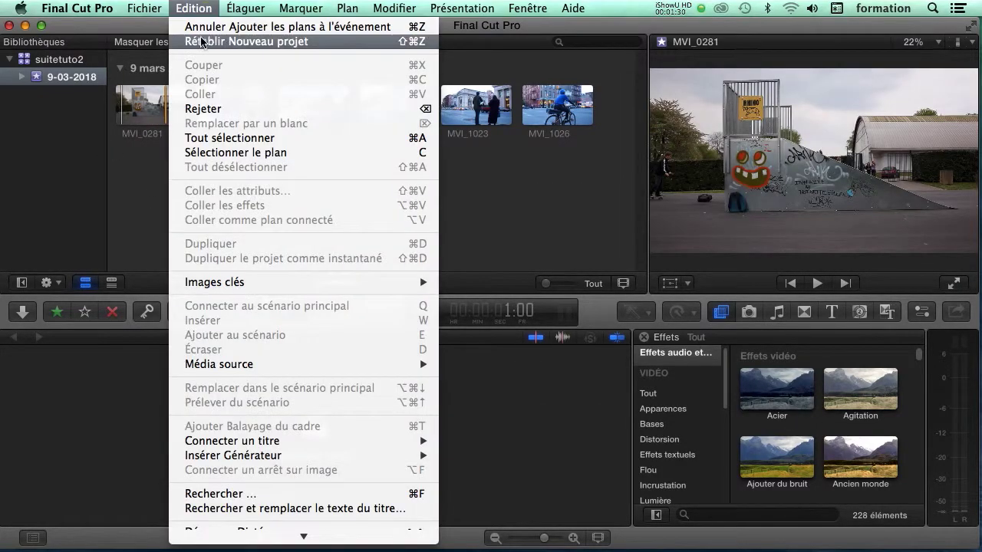
left_click(201, 42)
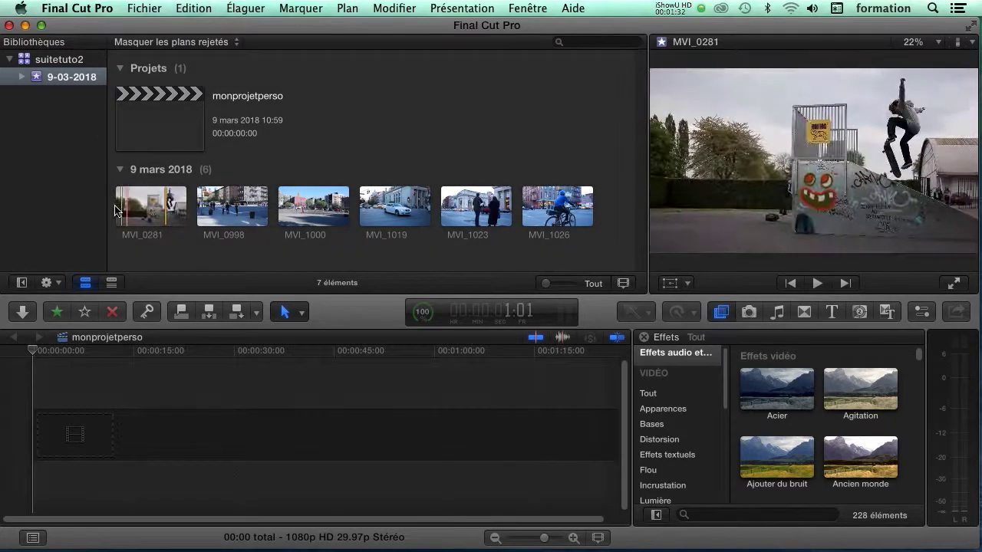
Step: Mark two ranges of clip MVI_0281 as favorites, about 3:09 long near its start and about 3:05 long further on
left_click(120, 210)
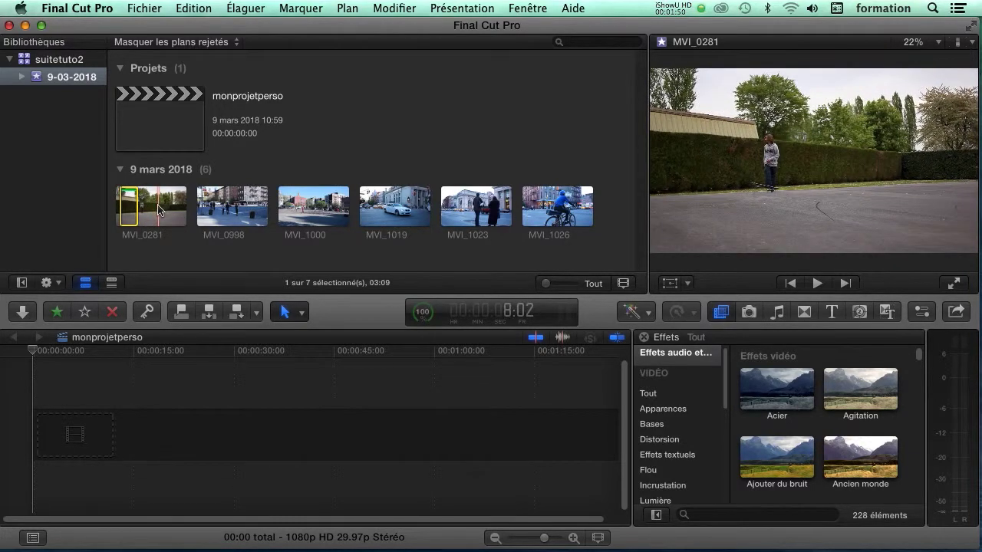
key("x")
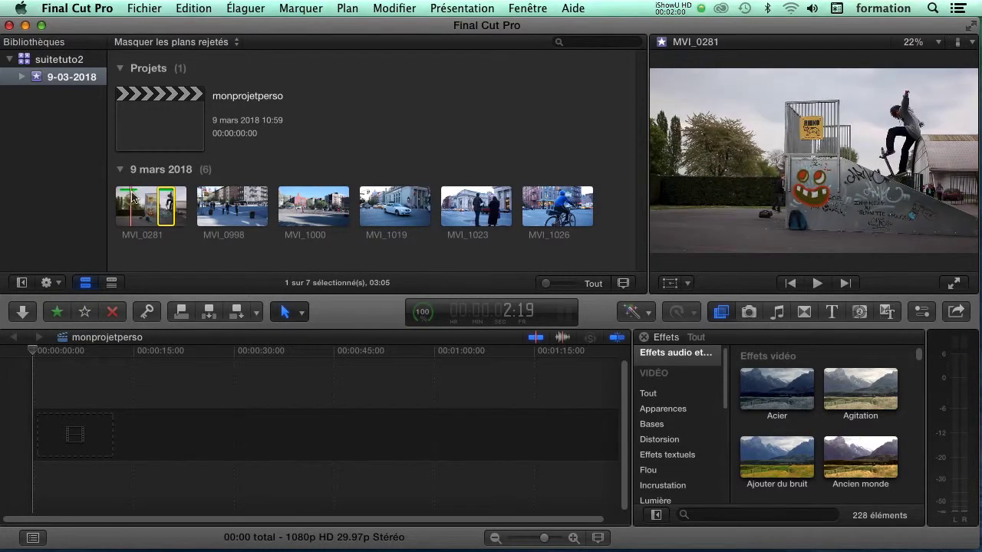
Step: Add the two favorite ranges of MVI_0281 in order to the monprojetperso timeline and return the playhead to the start
left_click(129, 201)
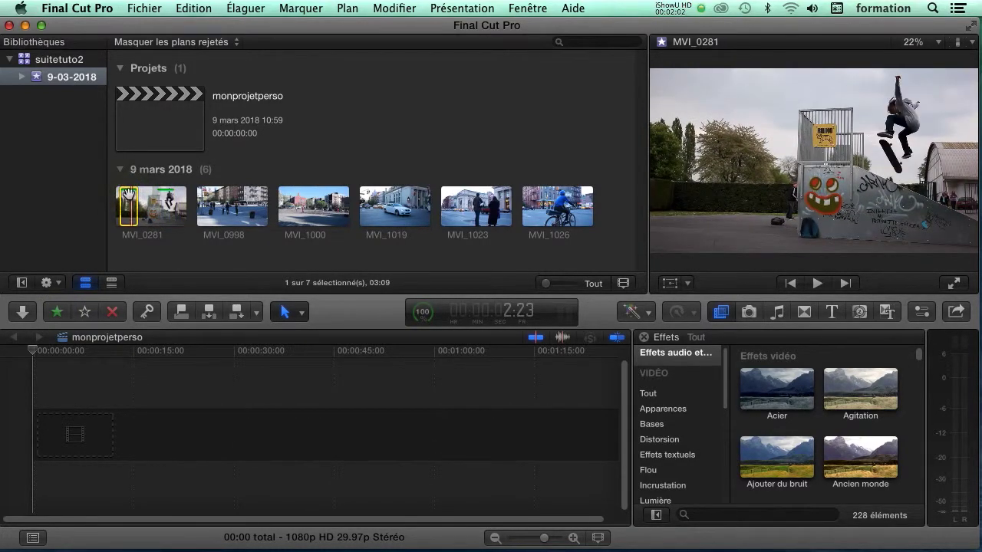
left_click_drag(128, 195, 37, 431)
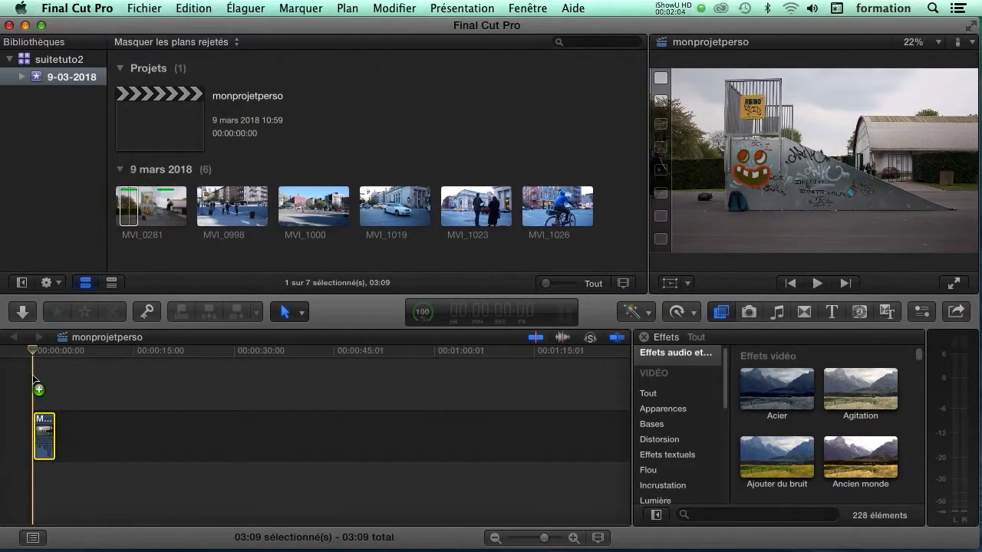
key("space")
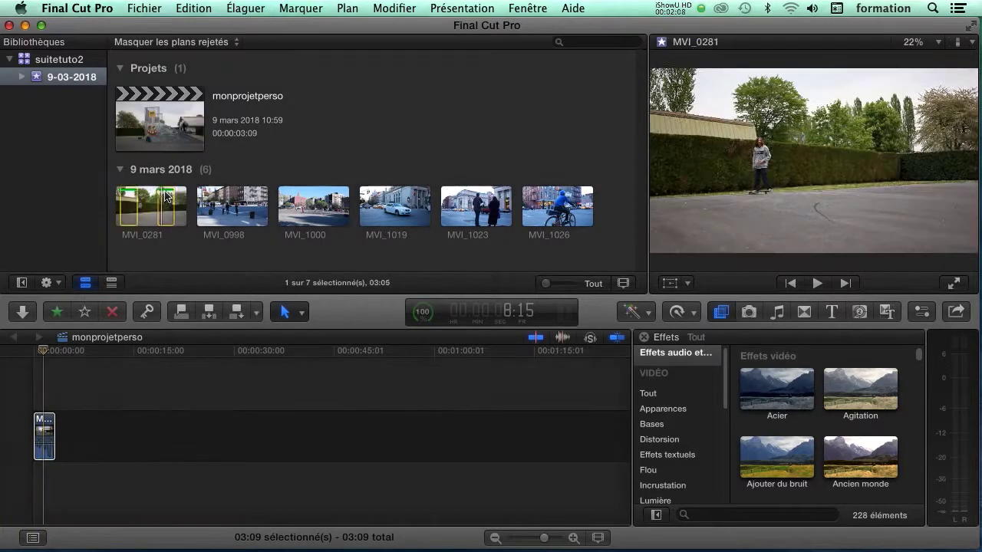
left_click_drag(165, 201, 69, 434)
left_click(54, 352)
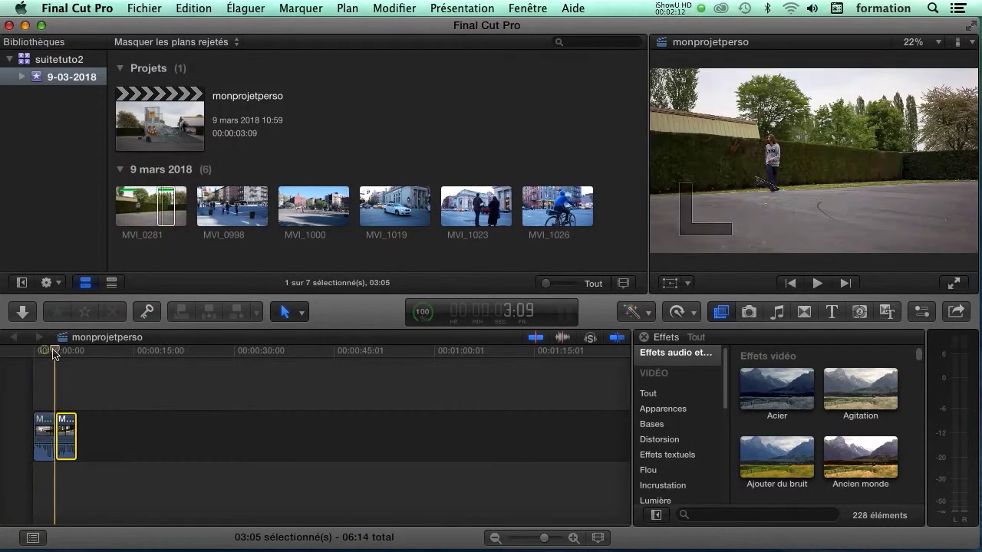
left_click(31, 350)
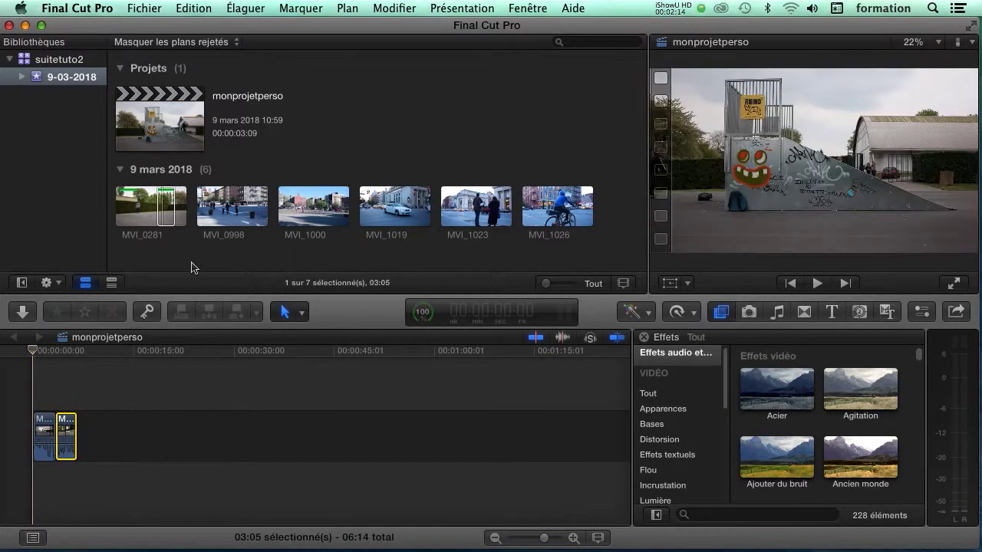
Step: Filter the browser to show only Favoris, and switch the filter to Tous les plans
left_click(231, 213)
left_click(165, 207)
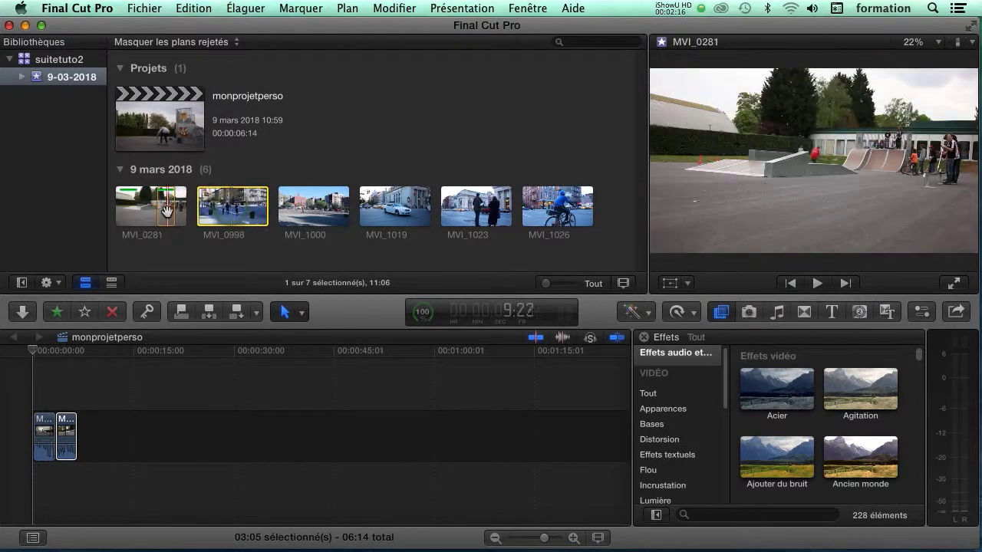
left_click(206, 43)
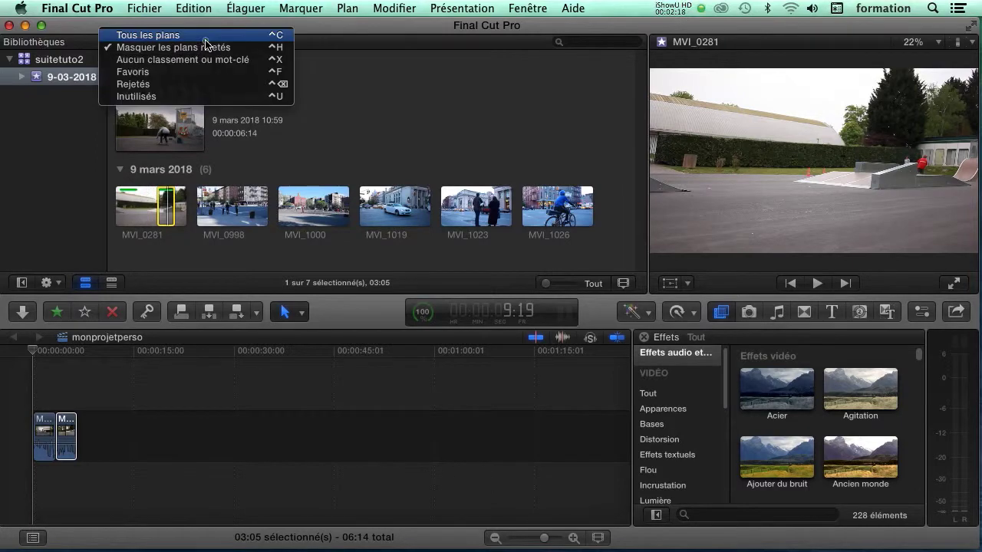
left_click(148, 73)
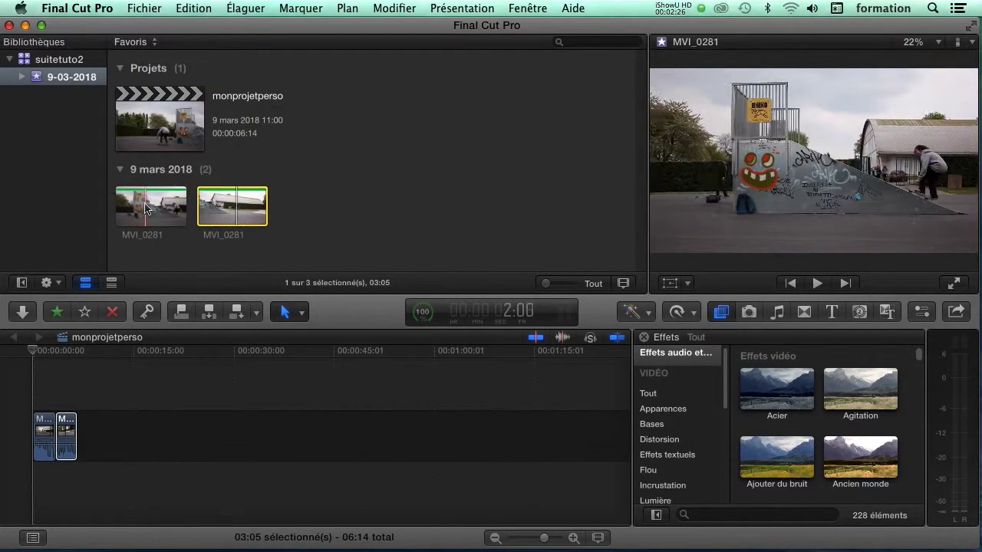
left_click(134, 41)
left_click(138, 35)
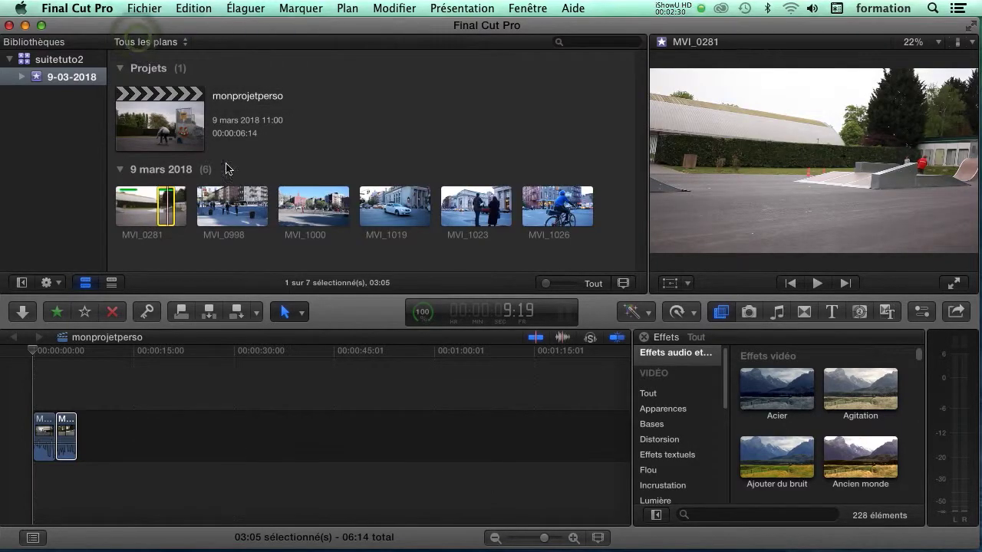
Step: Mark a range about 1:23 long in the first half of clip MVI_1000 as rejected
left_click(306, 201)
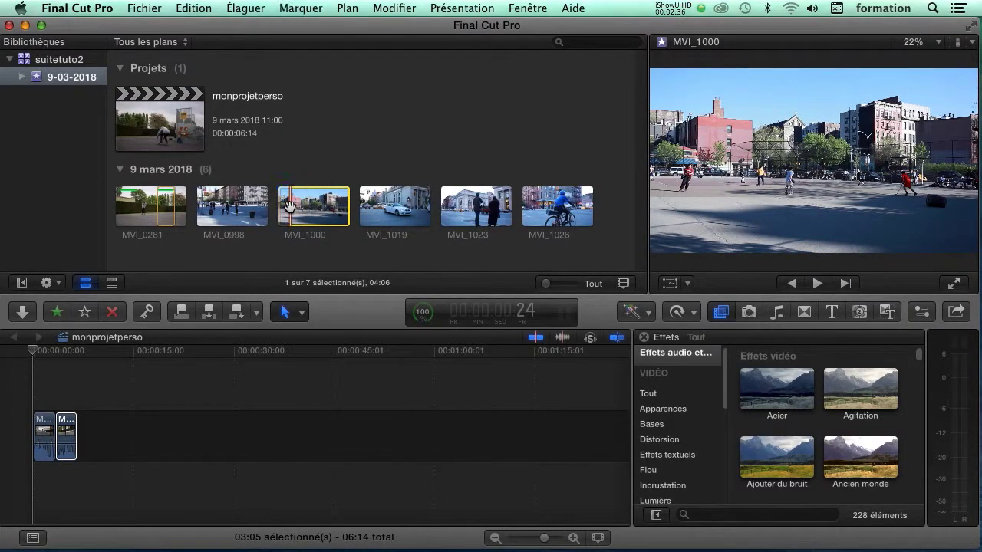
key("i")
key("o")
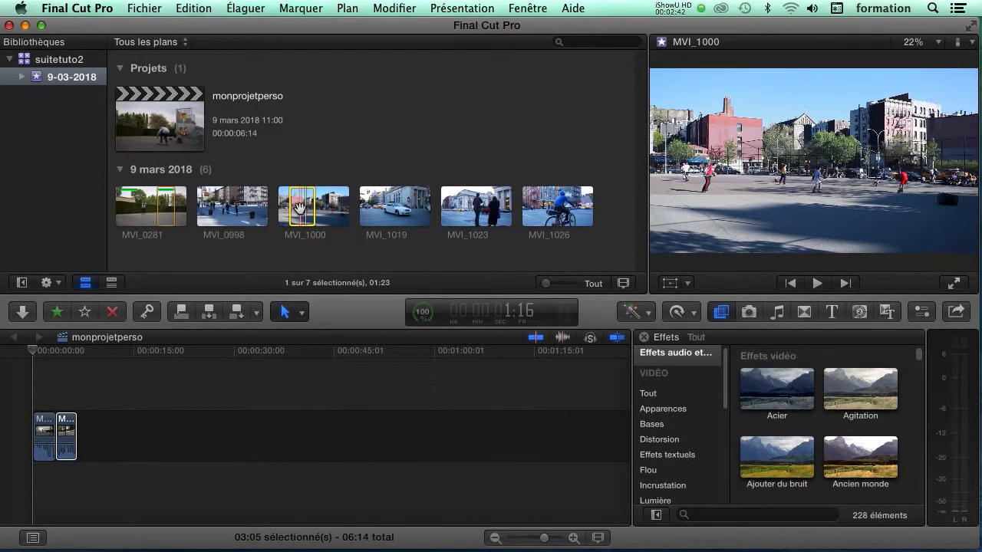
left_click(112, 316)
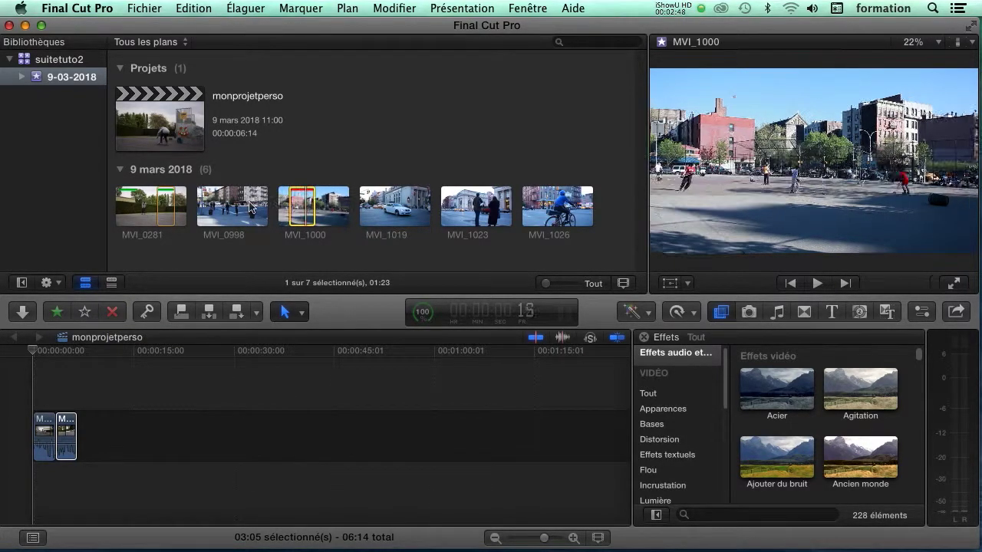
Step: Filter the browser to show only Rejetés clips, and switch the filter back to Tous les plans
left_click(182, 41)
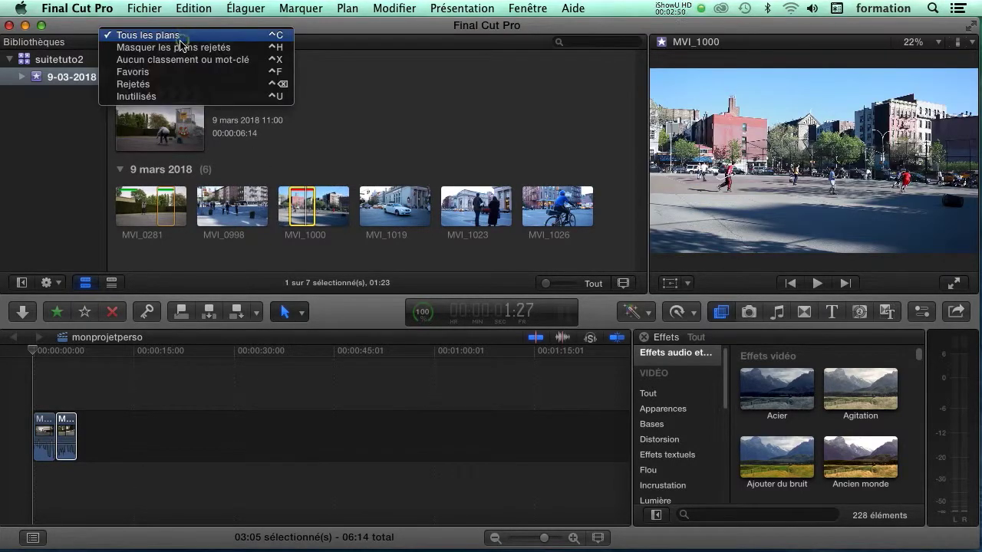
left_click(130, 84)
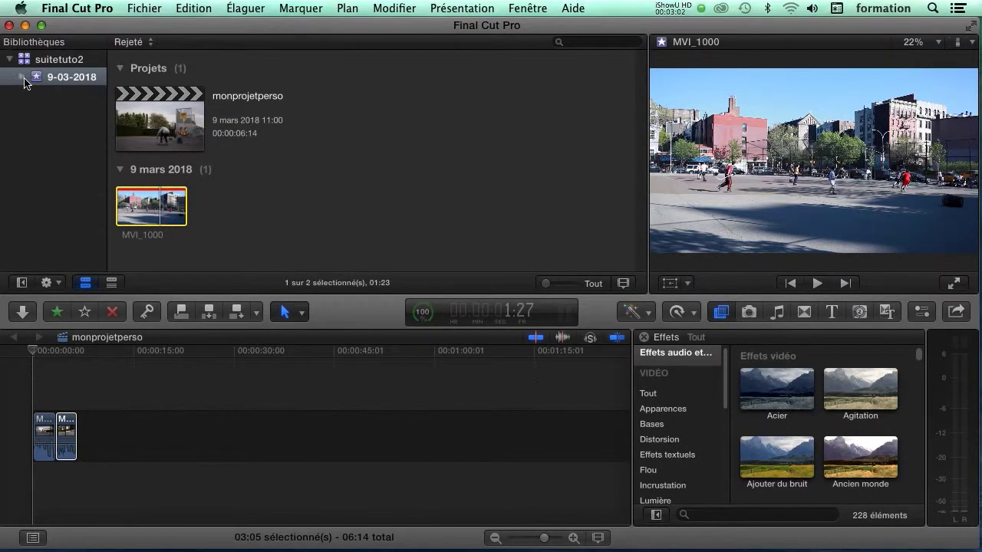
left_click(129, 42)
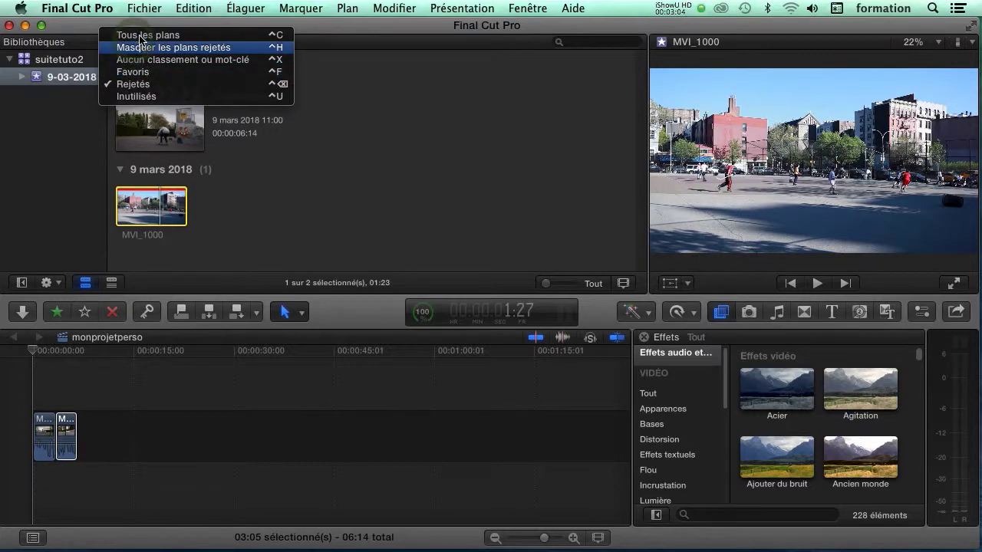
key("Return")
Step: Mark a range about 1:02 long in the first half of clip MVI_1019 as a favorite
left_click(405, 207)
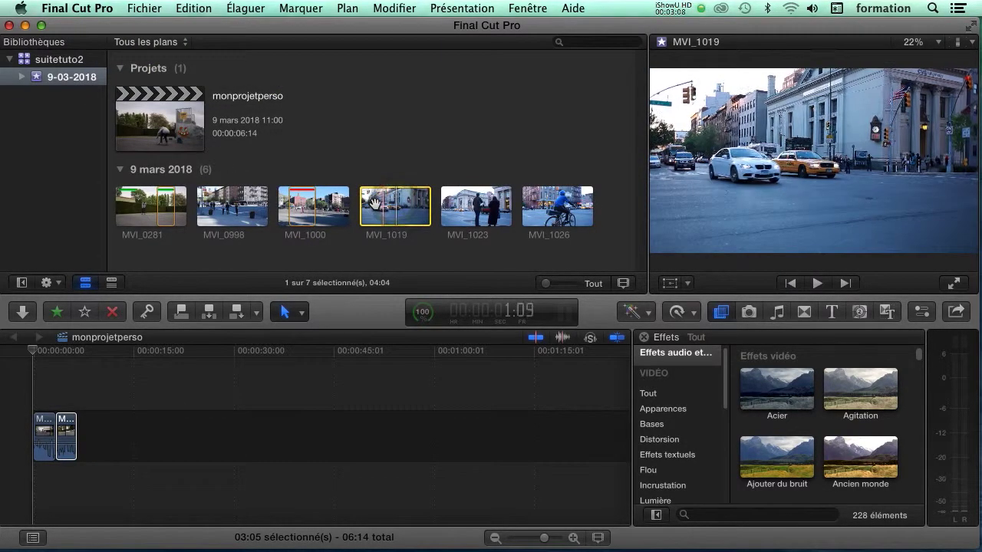
left_click(374, 205)
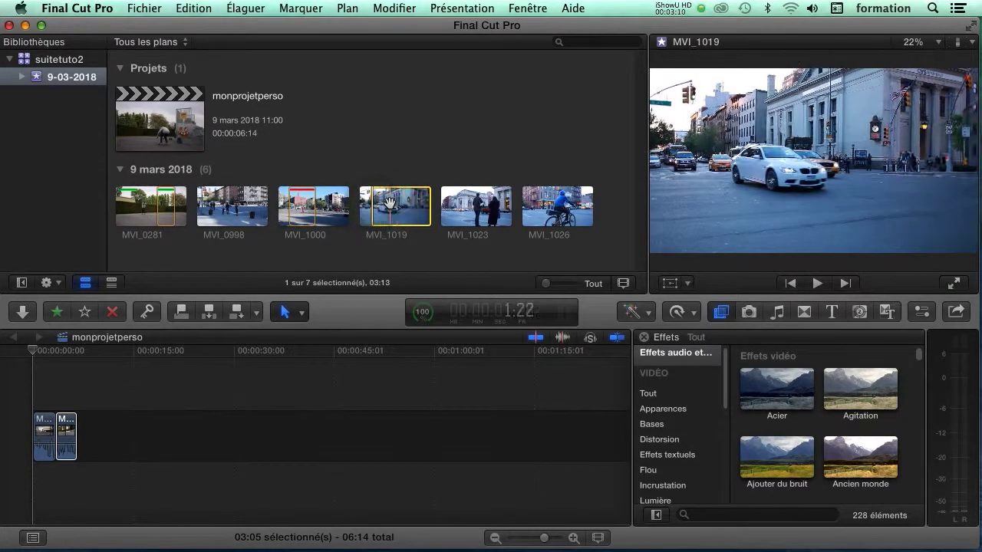
key("o")
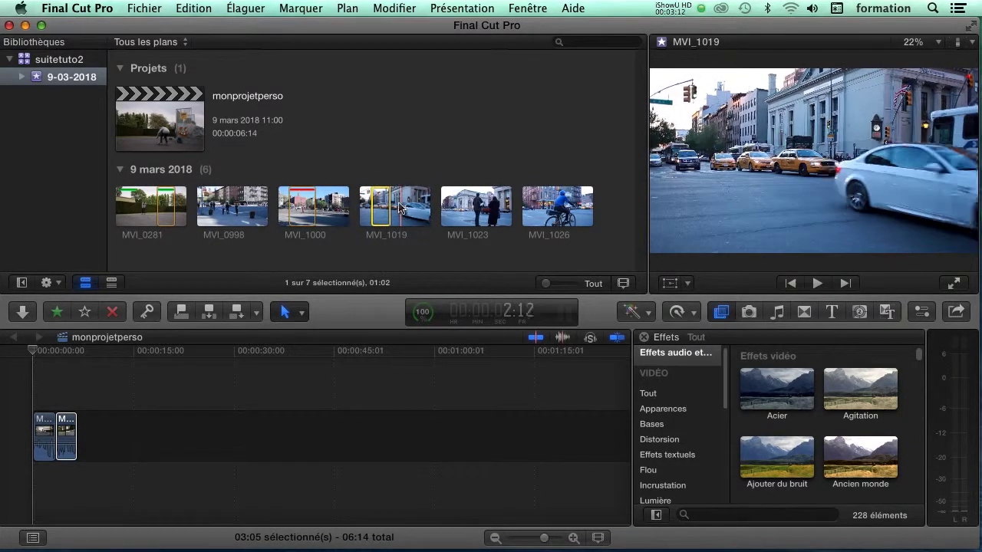
left_click(150, 342)
left_click(397, 194)
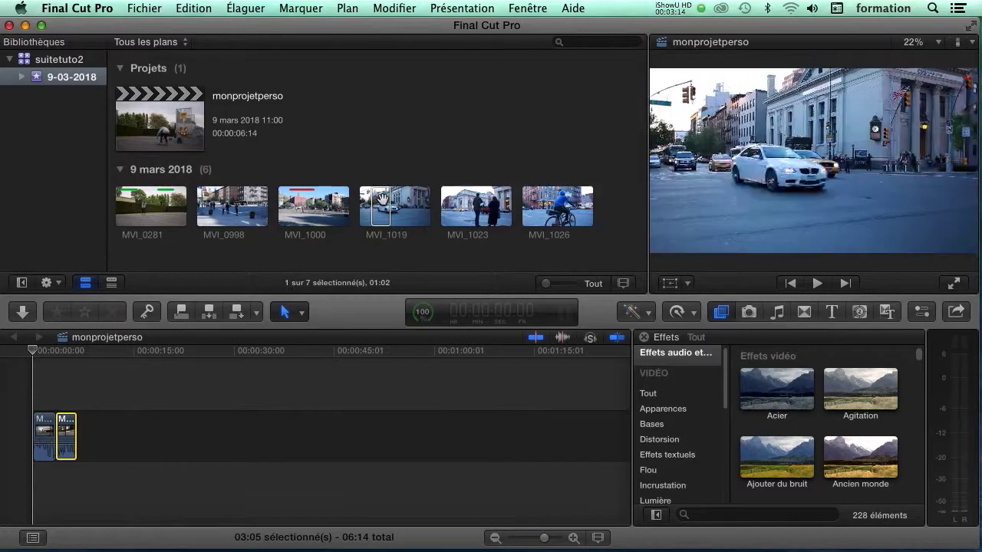
left_click(55, 312)
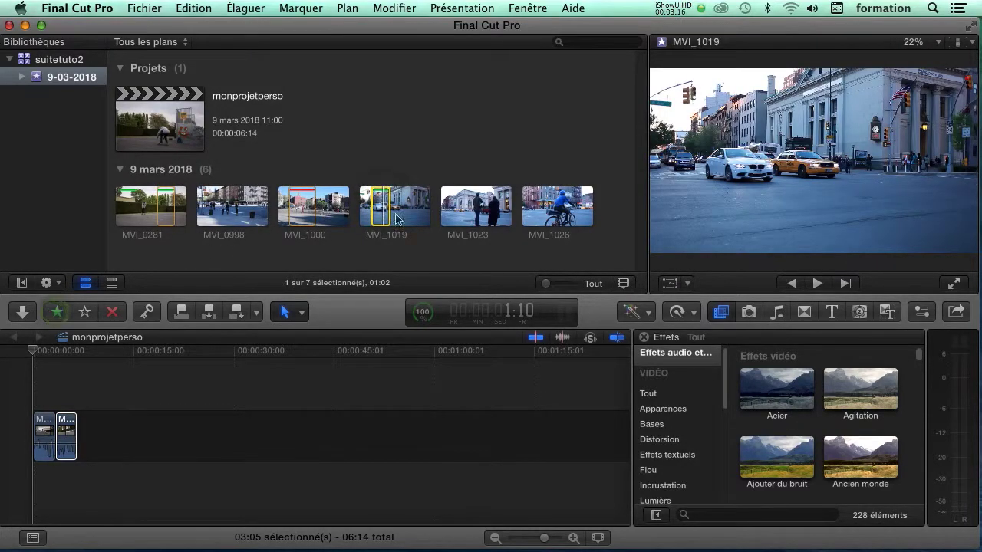
Step: Mark a second range, about 0:18 long, in the later part of clip MVI_1019 as a favorite
key("i")
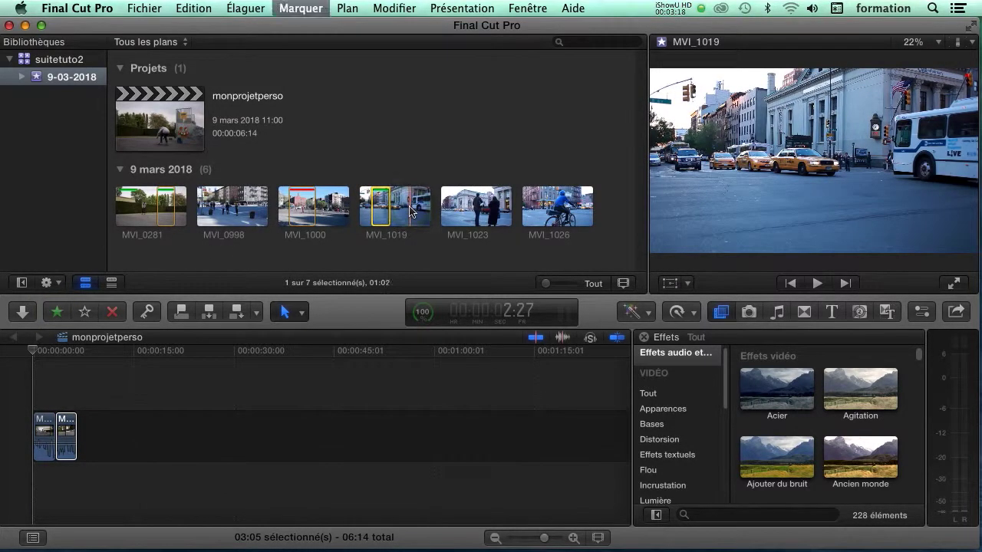
key("o")
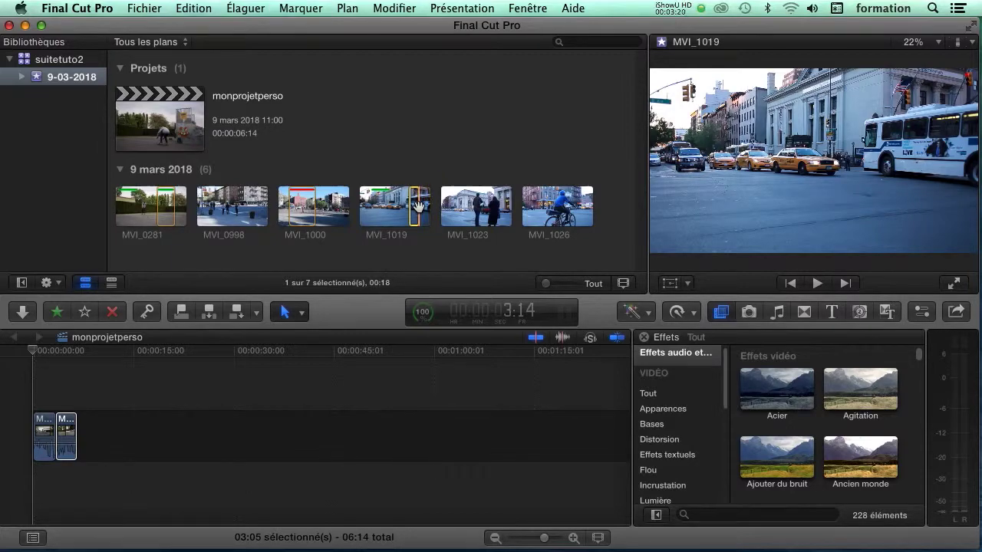
left_click(73, 379)
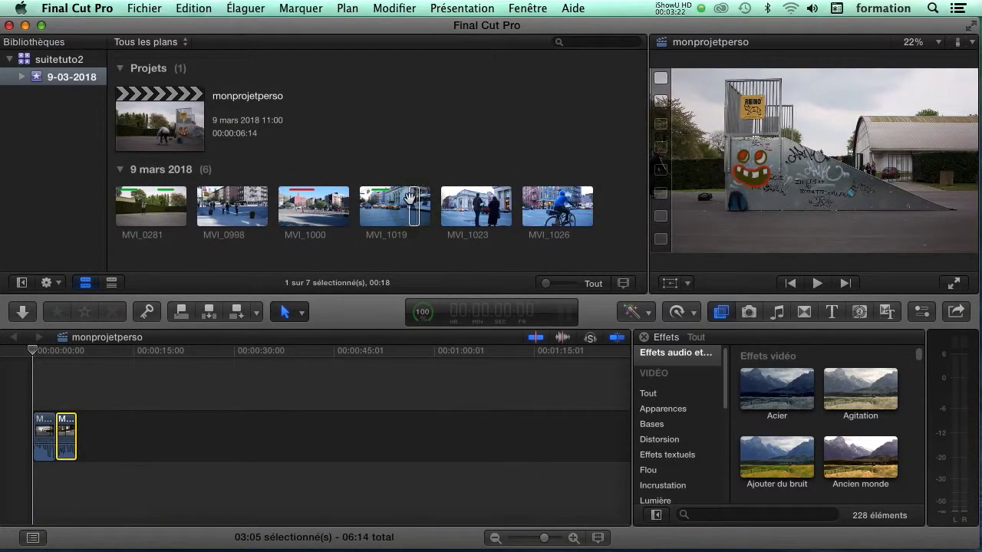
left_click(411, 198)
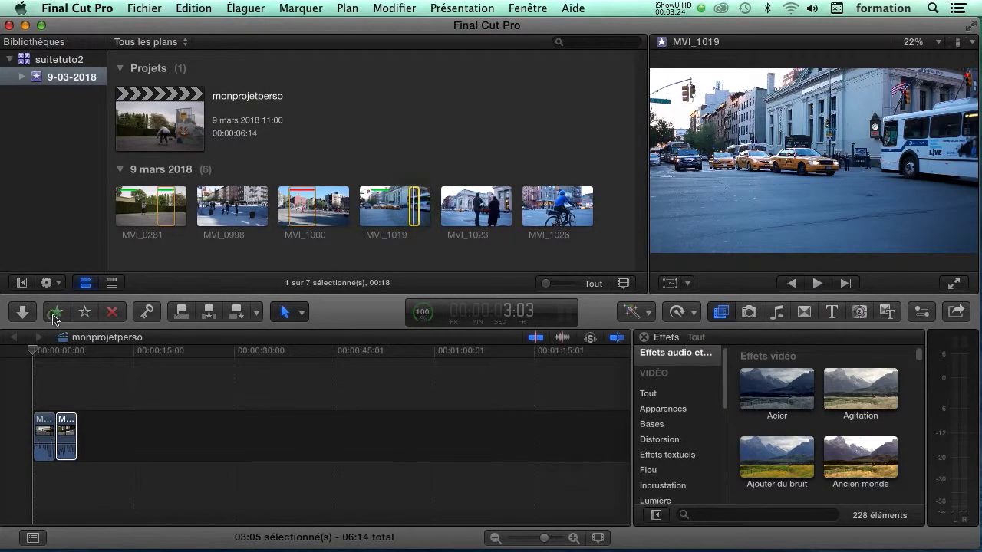
Step: Select the first favorite range of clip MVI_1019 in the browser
left_click(381, 191)
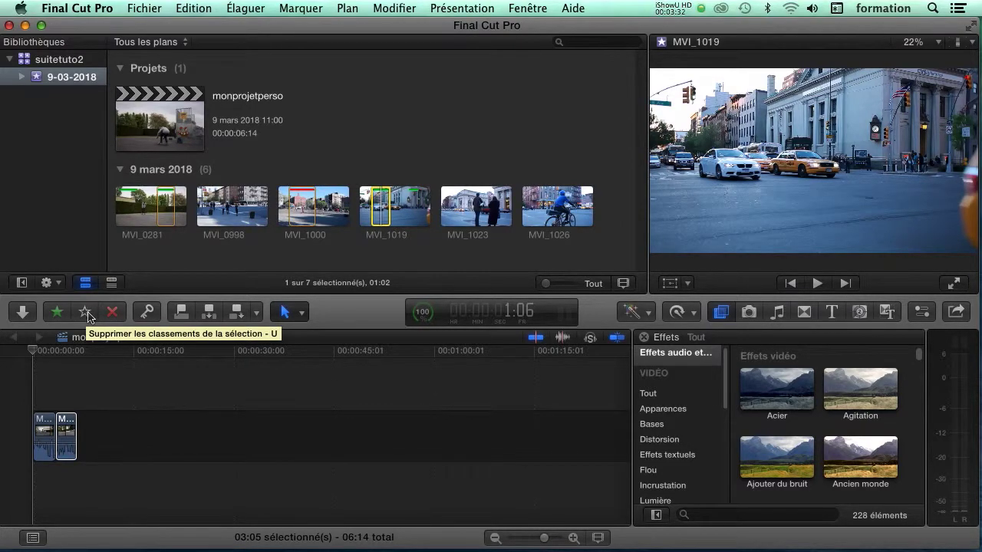
left_click(365, 386)
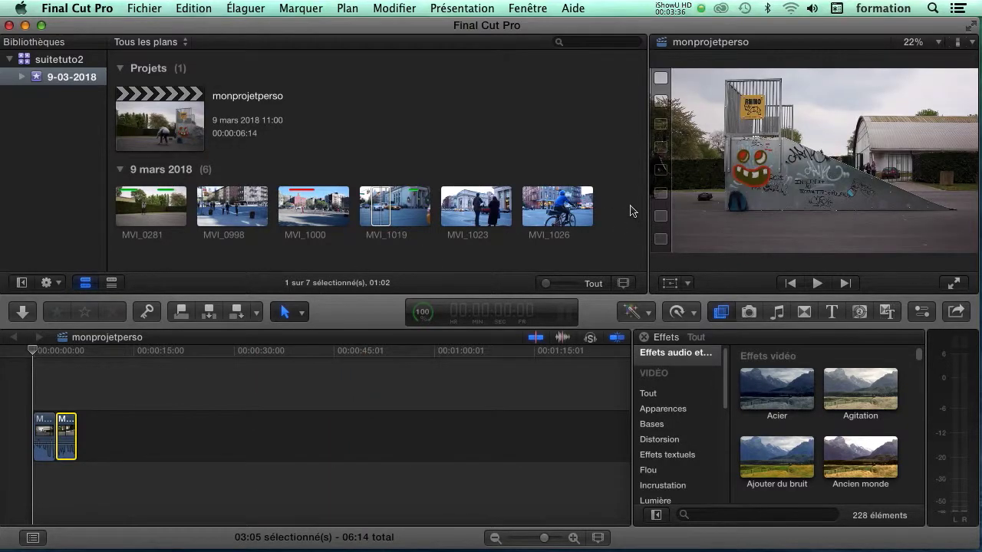
left_click(391, 216)
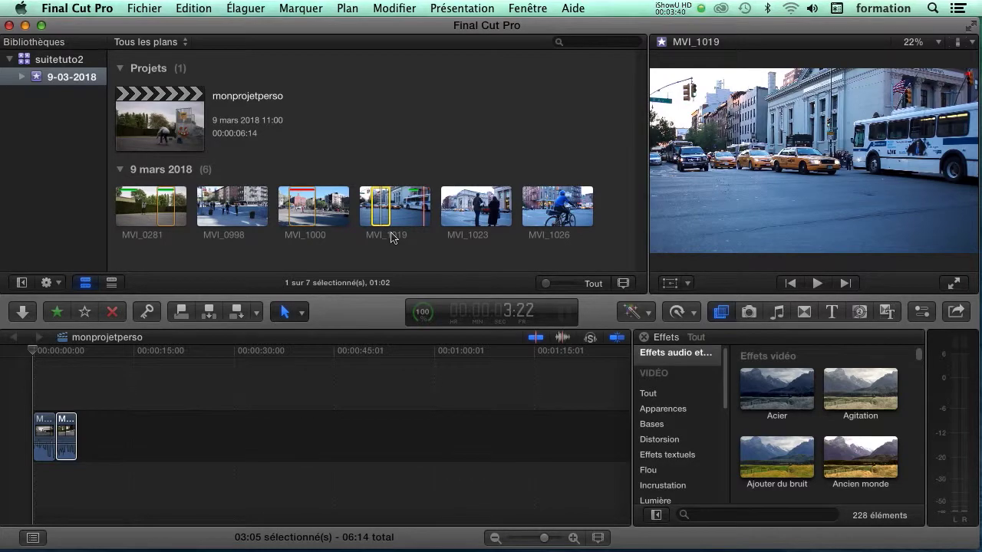